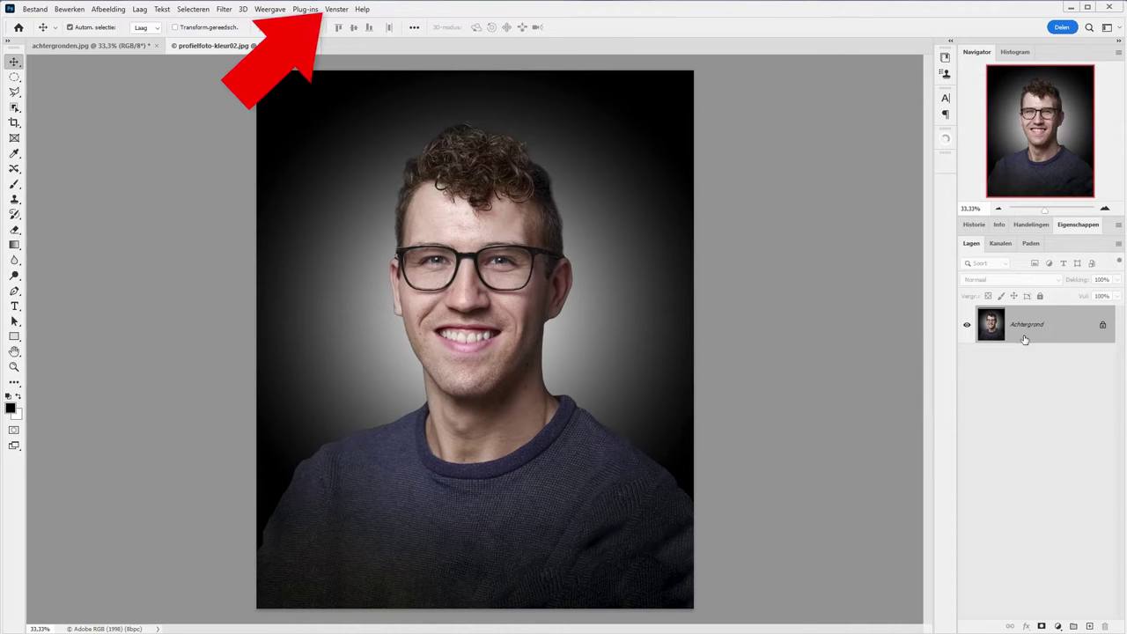
Confirm the Layers panel is shown and switch to the Ovaal selectiekader (elliptical marquee) tool
{"action": "left_click", "coordinate": [336, 9]}
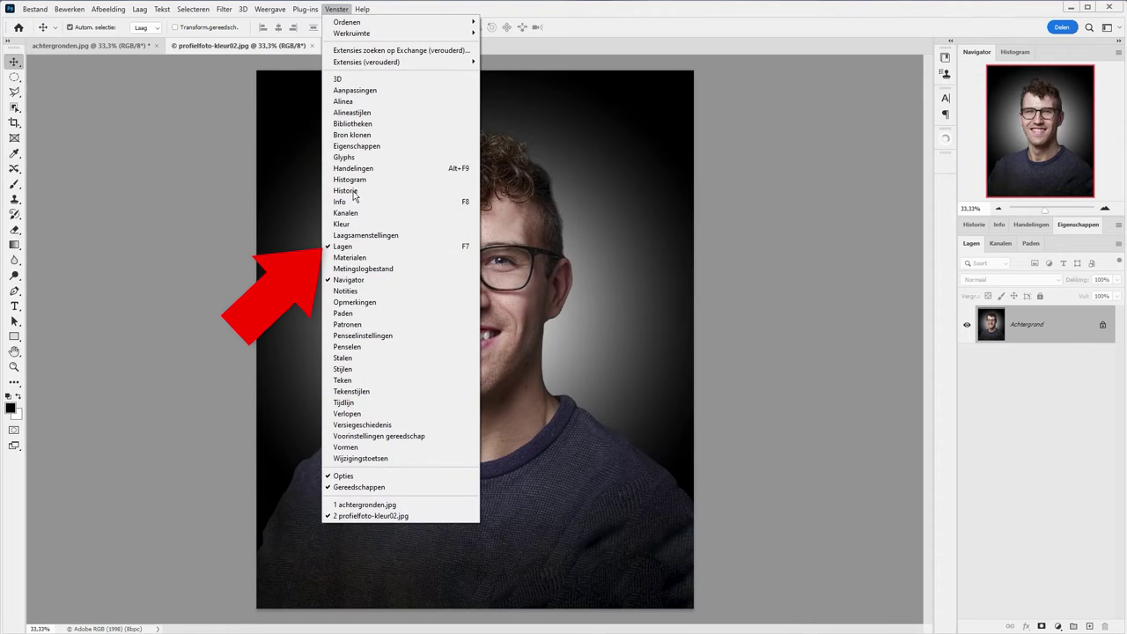
{"action": "left_click", "coordinate": [874, 264]}
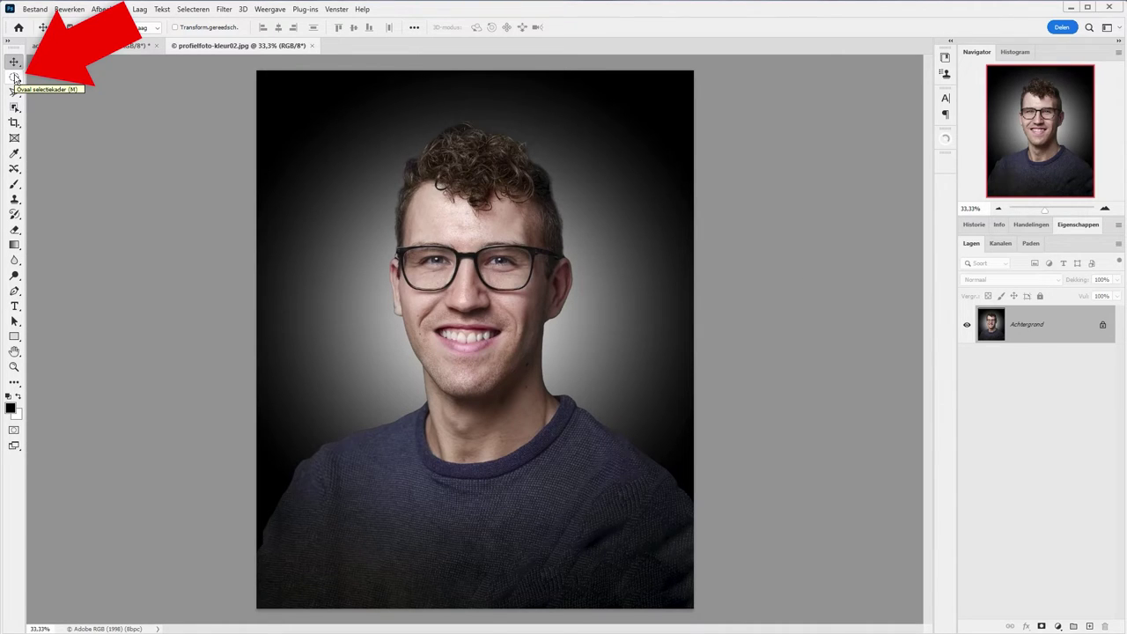
{"action": "left_click", "coordinate": [15, 78]}
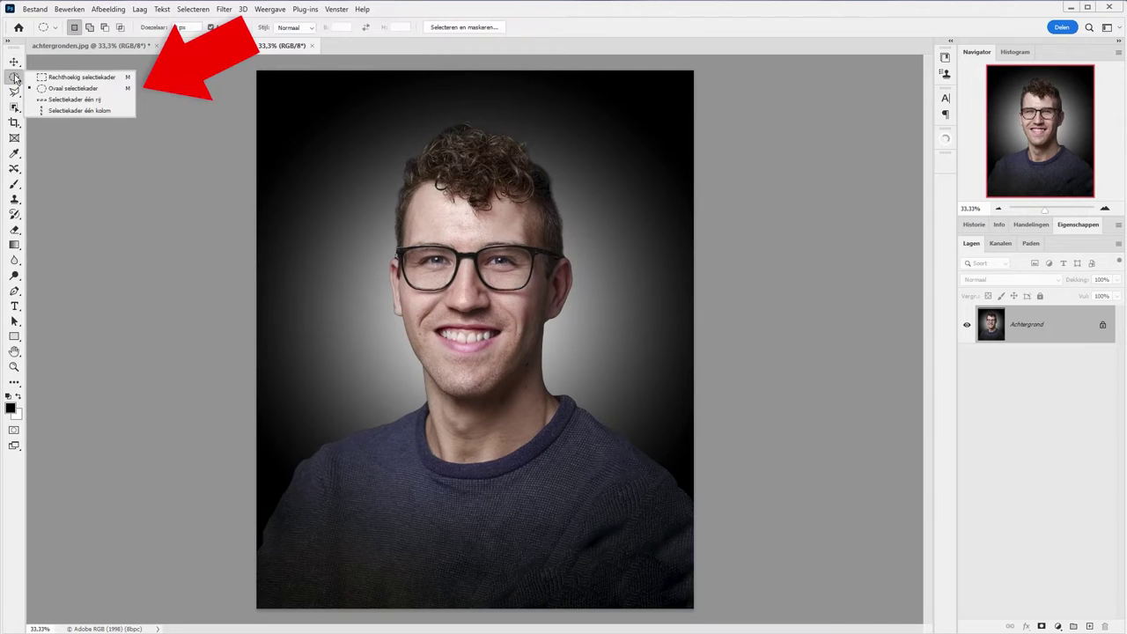
{"action": "left_click", "coordinate": [61, 89]}
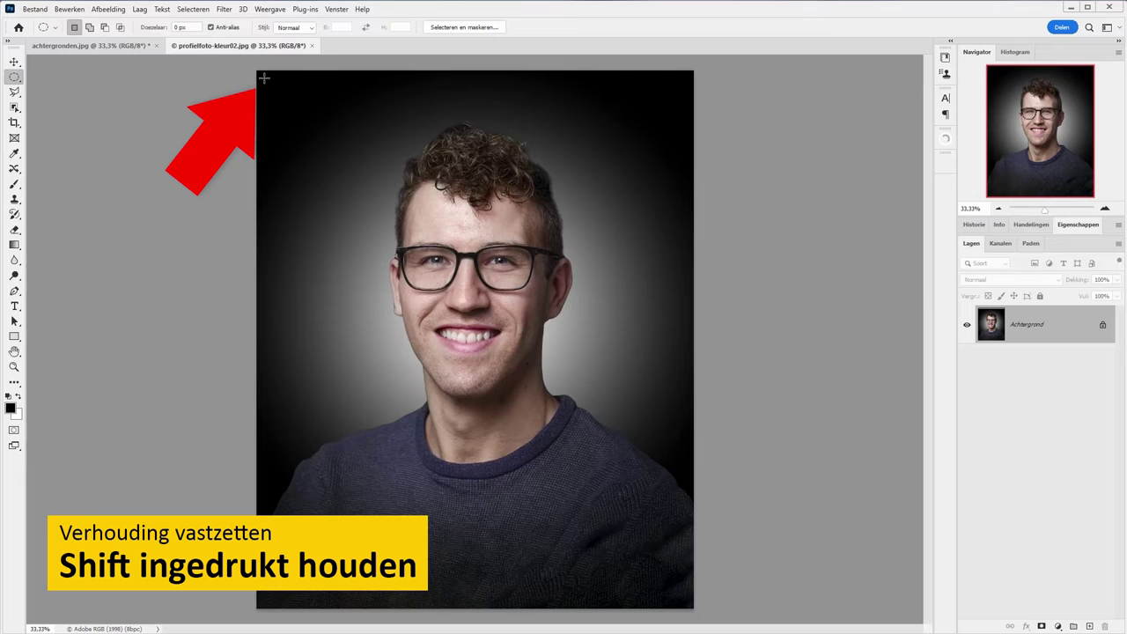
Draw a circular selection over the head and shoulders, then shift it down to centre the face
{"action": "left_click_drag", "start_coordinate": [264, 78], "coordinate": [680, 622]}
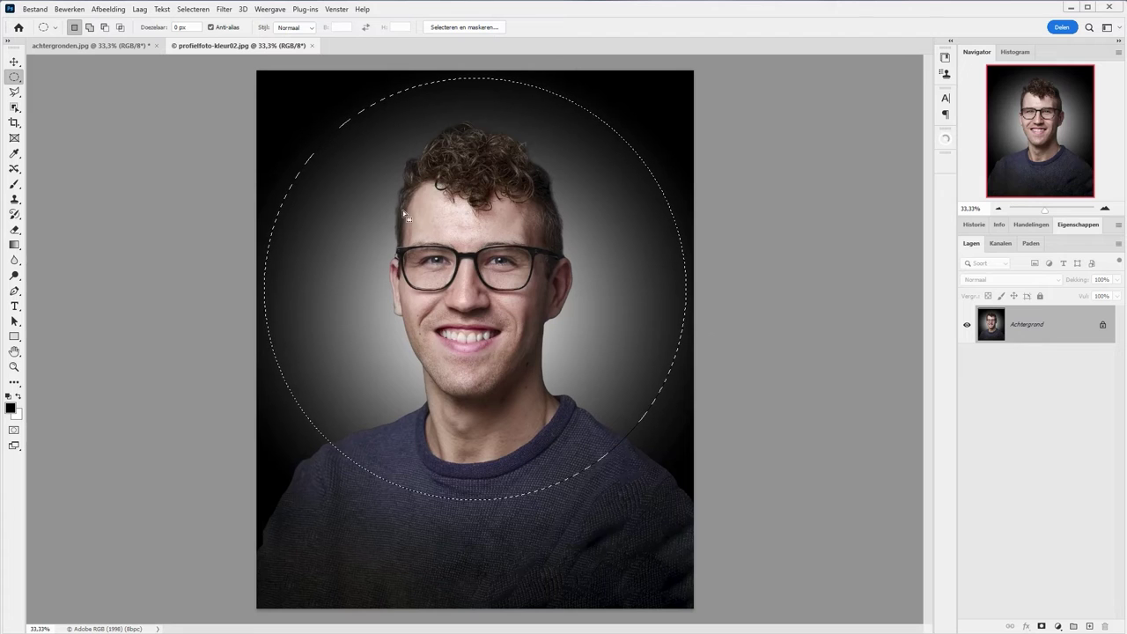
{"action": "left_click_drag", "start_coordinate": [442, 220], "coordinate": [442, 253]}
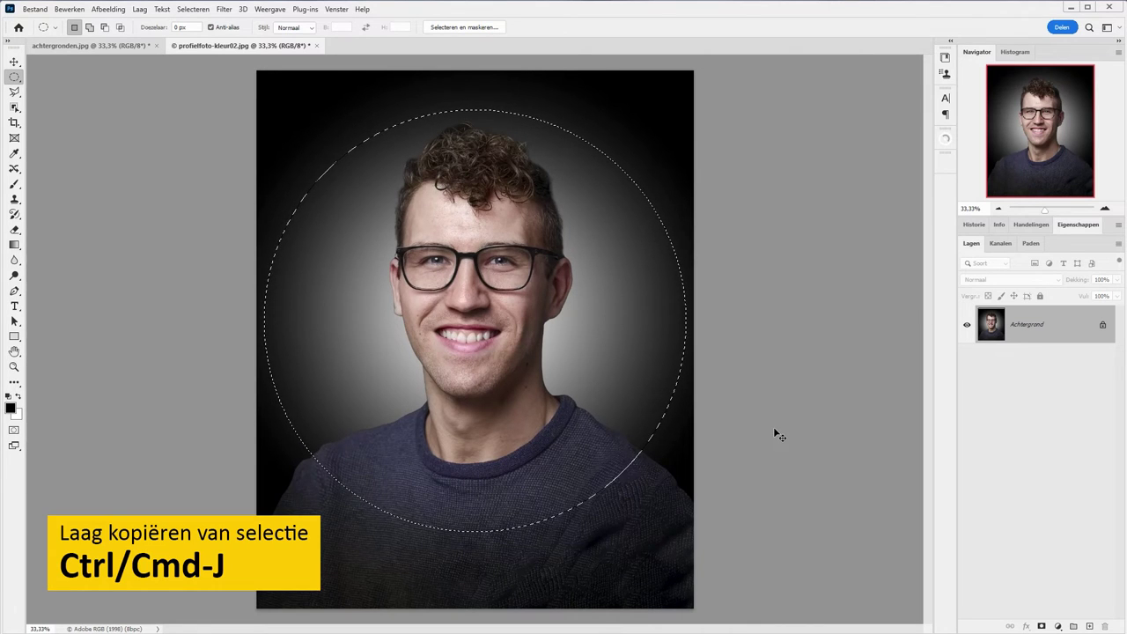
Copy the circle to Laag 1 and delete the Achtergrond layer
{"action": "key", "text": "ctrl+j"}
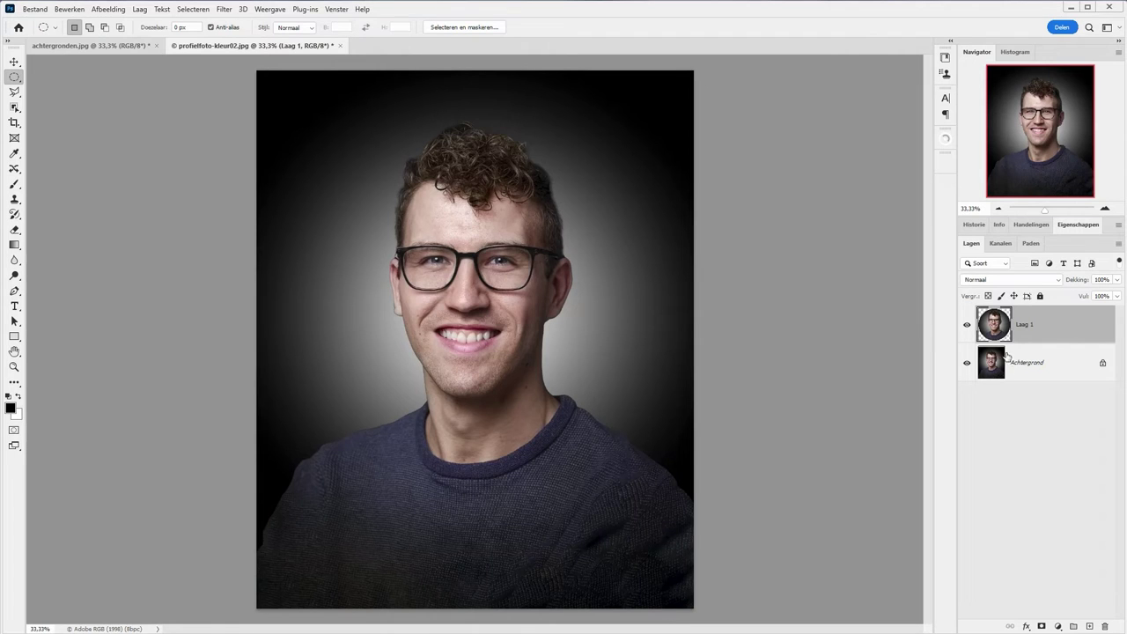
{"action": "left_click", "coordinate": [1034, 370]}
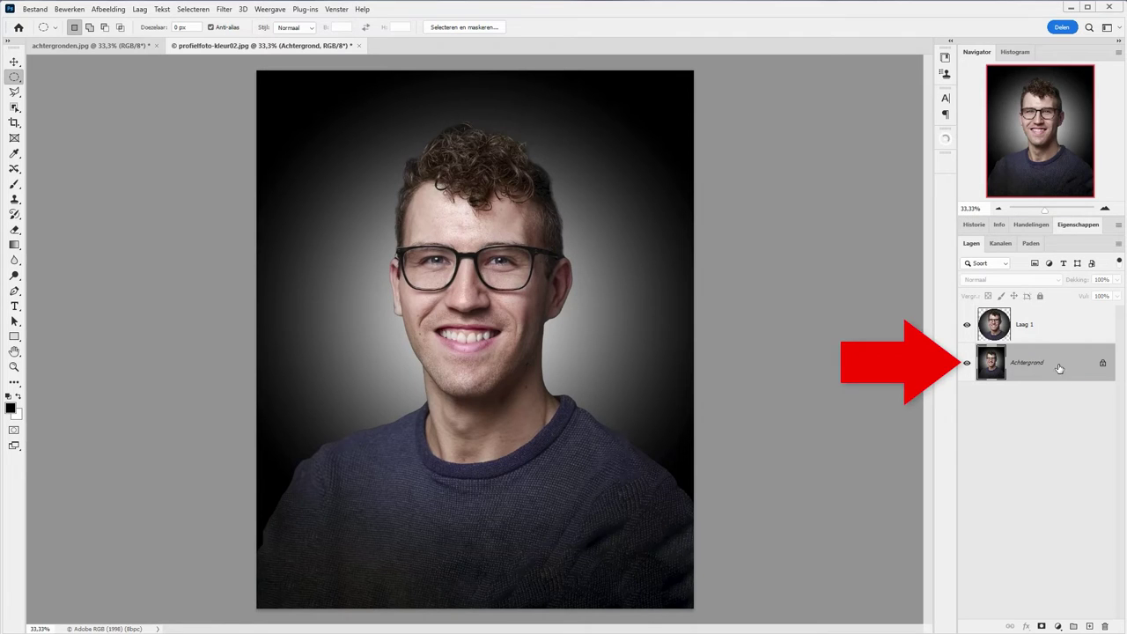
{"action": "left_click", "coordinate": [1106, 626]}
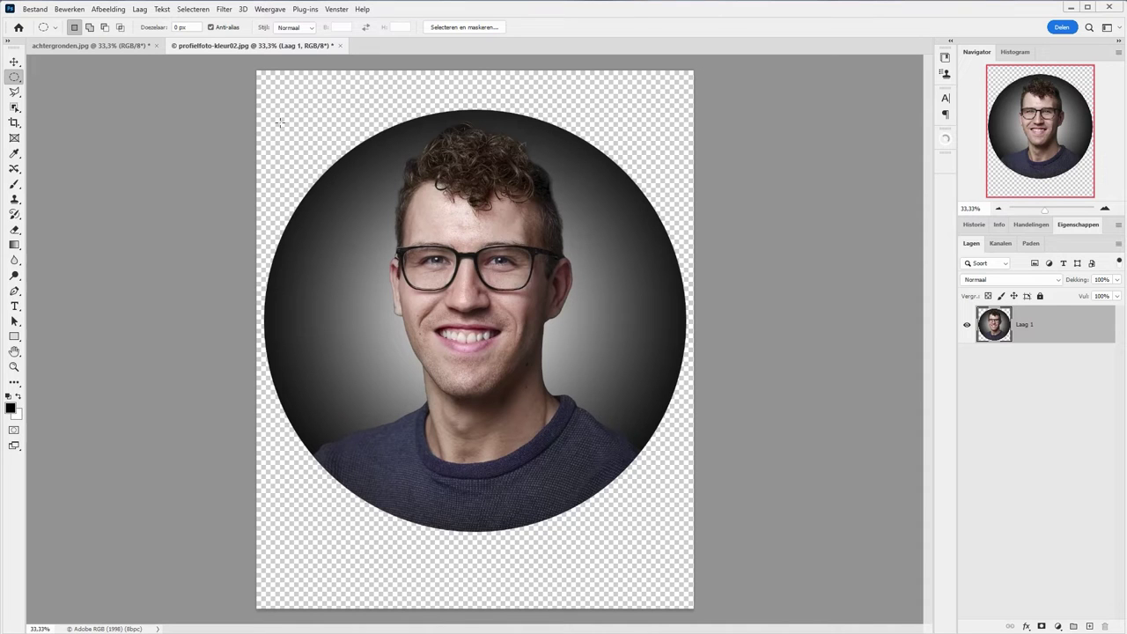
Trim transparent pixels from all sides with Afbeelding > Verkleinen, then bring up Opslaan als
{"action": "left_click", "coordinate": [105, 10]}
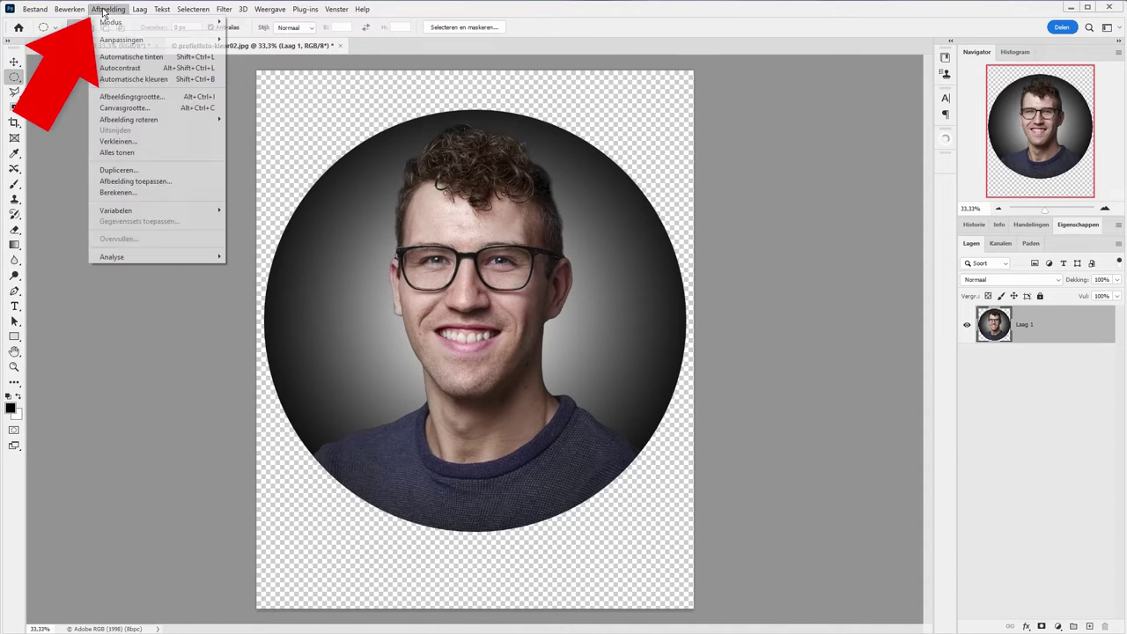
{"action": "left_click", "coordinate": [125, 139]}
{"action": "left_click_drag", "start_coordinate": [516, 179], "coordinate": [656, 186]}
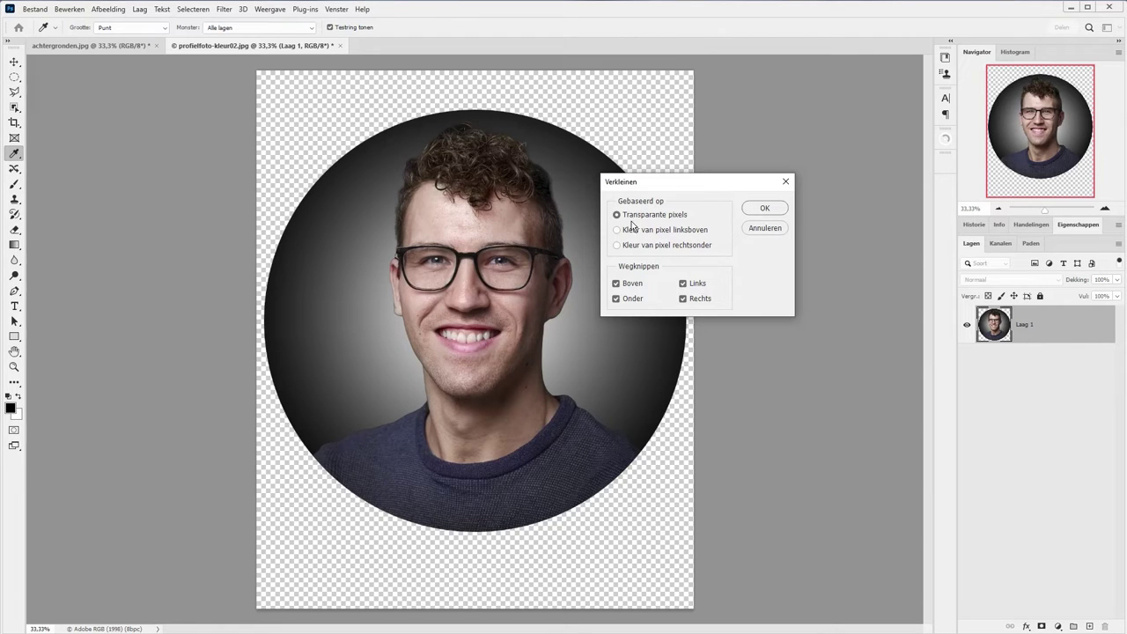
{"action": "left_click", "coordinate": [763, 210]}
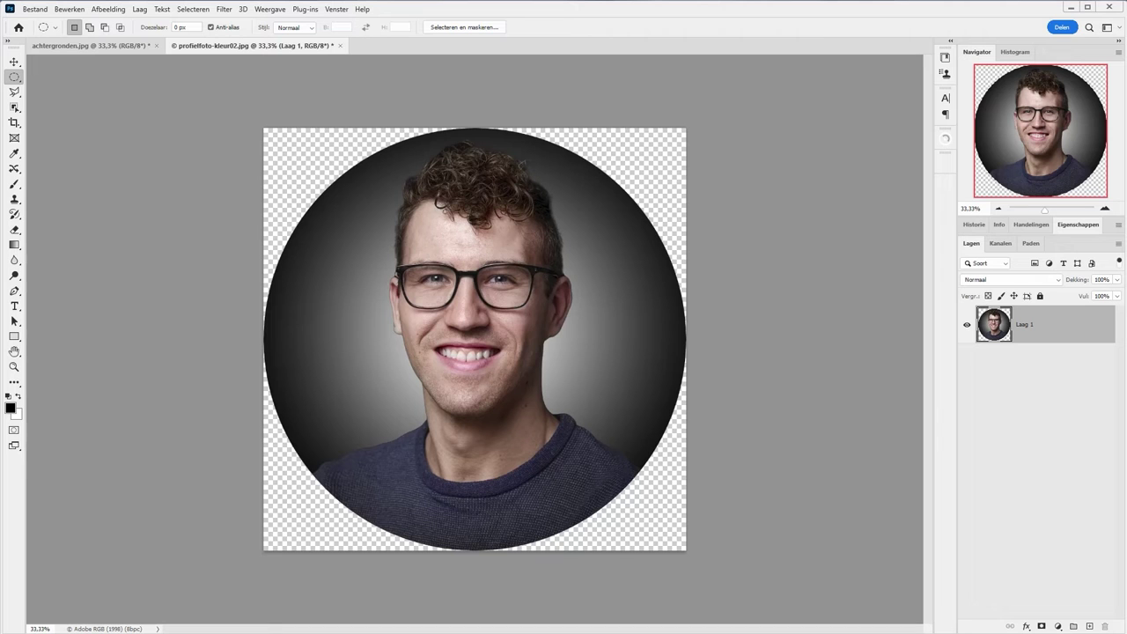
{"action": "left_click", "coordinate": [35, 9]}
{"action": "left_click", "coordinate": [46, 150]}
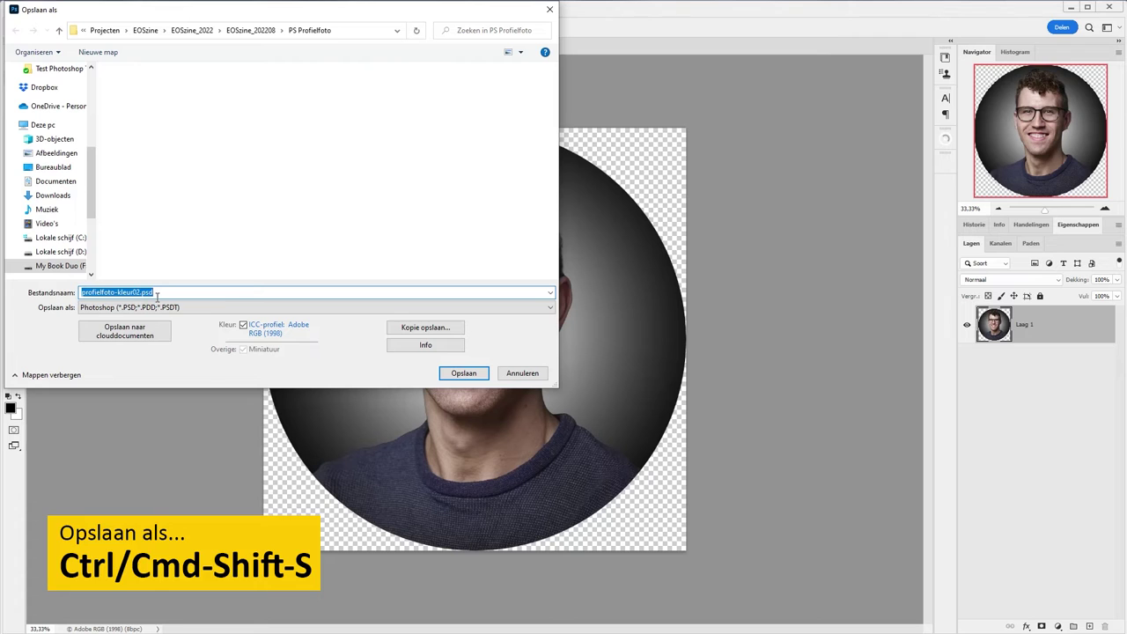
Cancel the Opslaan als dialog without saving profielfoto-kleur02.psd
{"action": "left_click", "coordinate": [464, 373]}
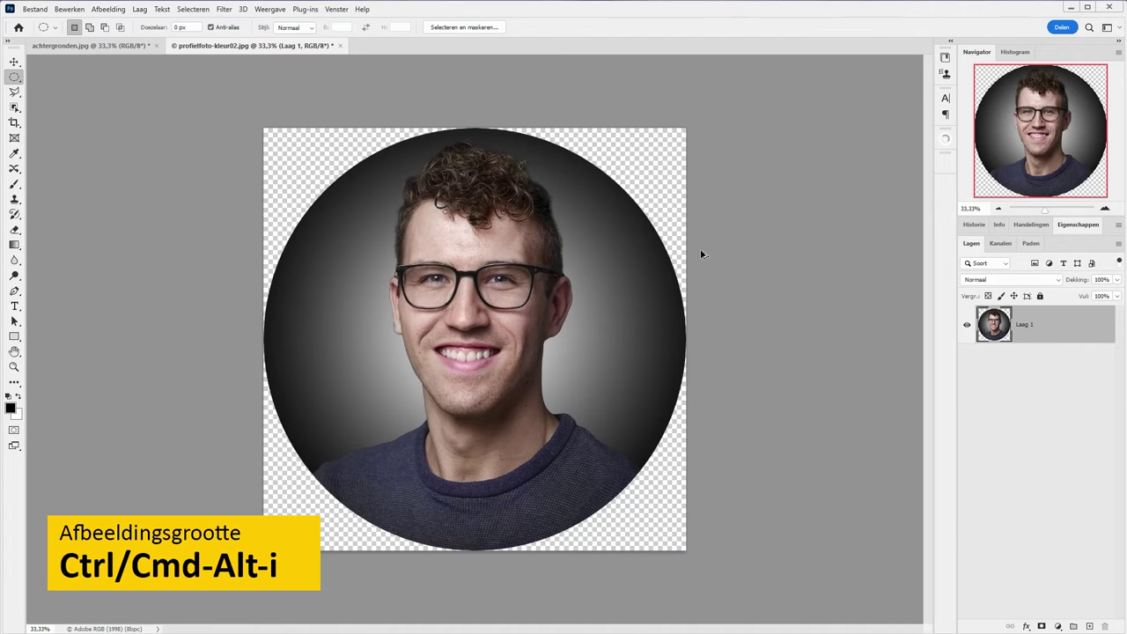
Set the image width to 350 pixels with proportions linked, giving 350 × 350 px
{"action": "key", "text": "ctrl+alt+i"}
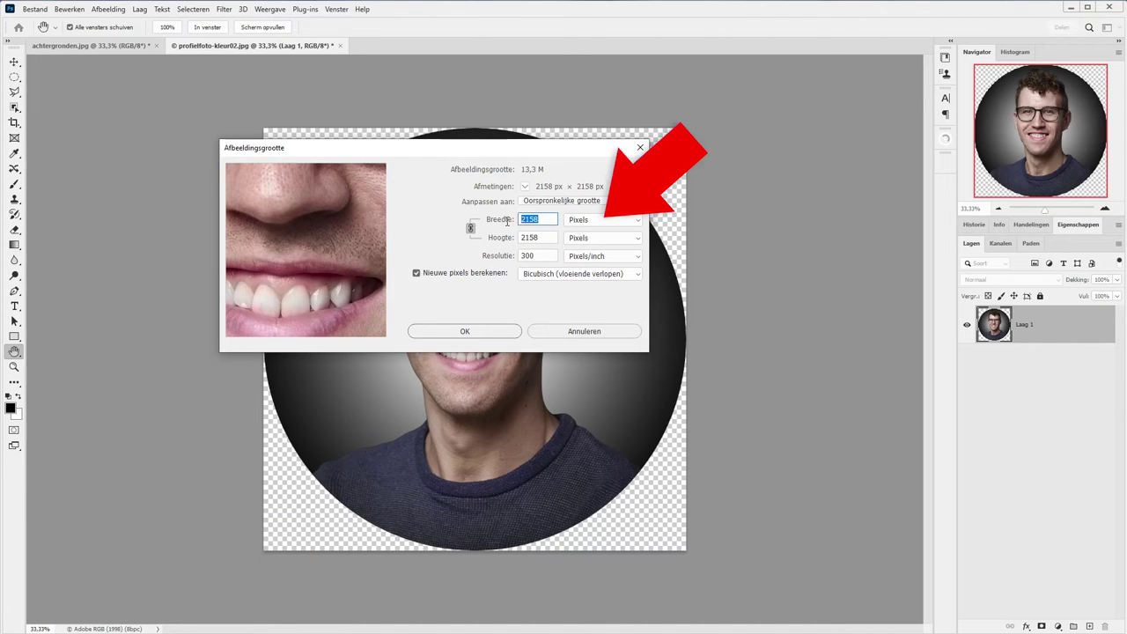
{"action": "type", "text": "350"}
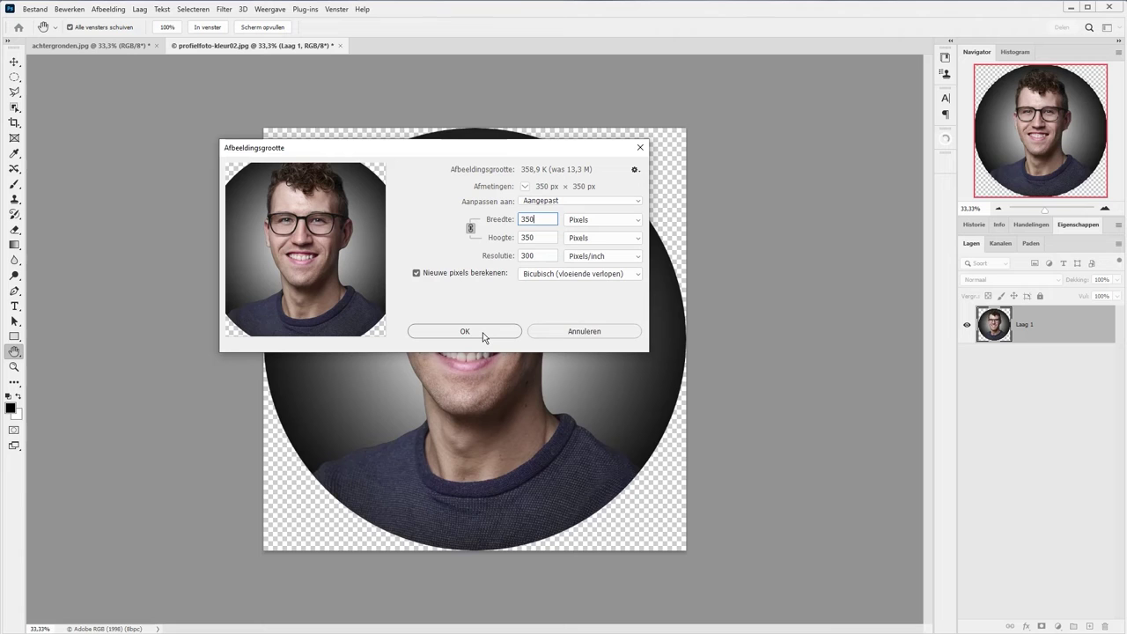
{"action": "left_click", "coordinate": [461, 332]}
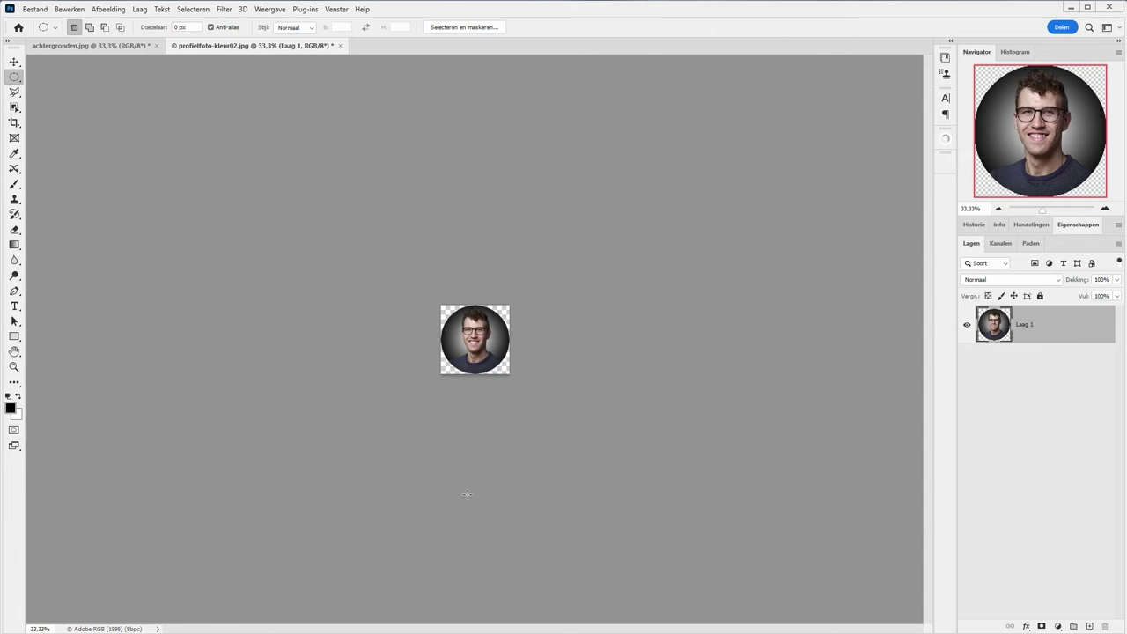
Save the portrait as profielfoto-kleur02.png in PNG format, accepting the default PNG options
{"action": "left_click", "coordinate": [31, 13]}
{"action": "left_click", "coordinate": [66, 151]}
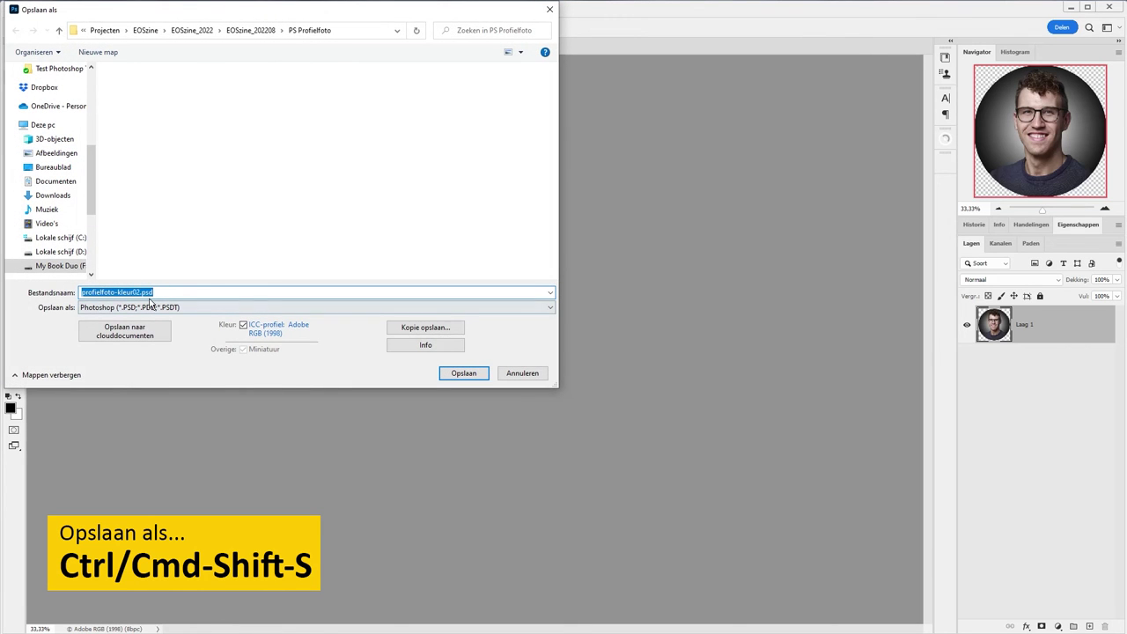
{"action": "left_click", "coordinate": [149, 311]}
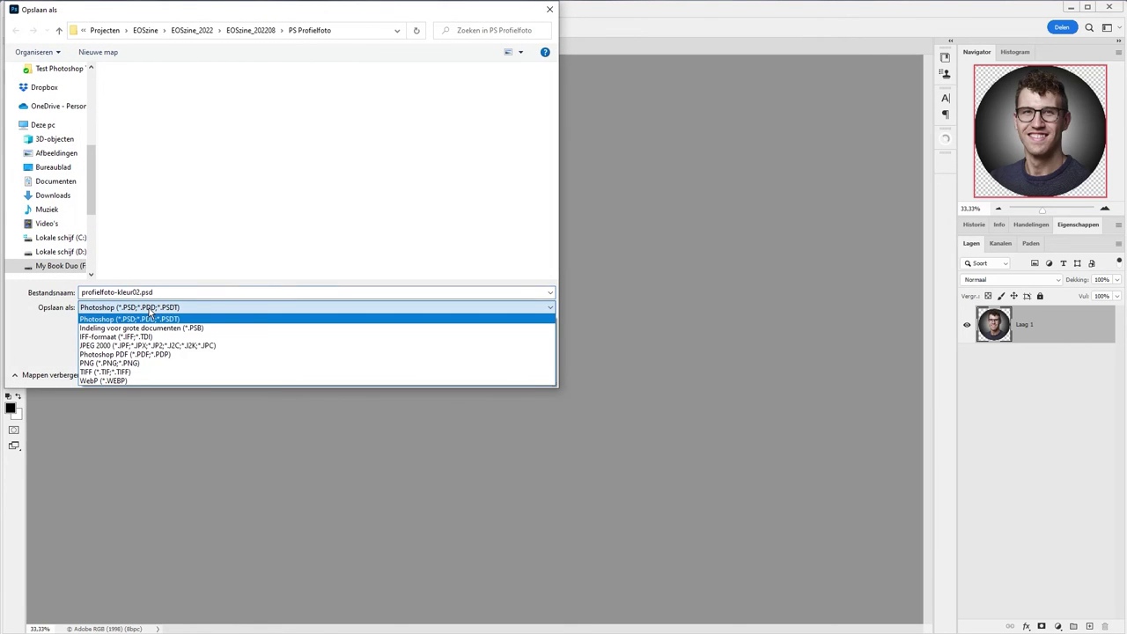
{"action": "left_click", "coordinate": [136, 364]}
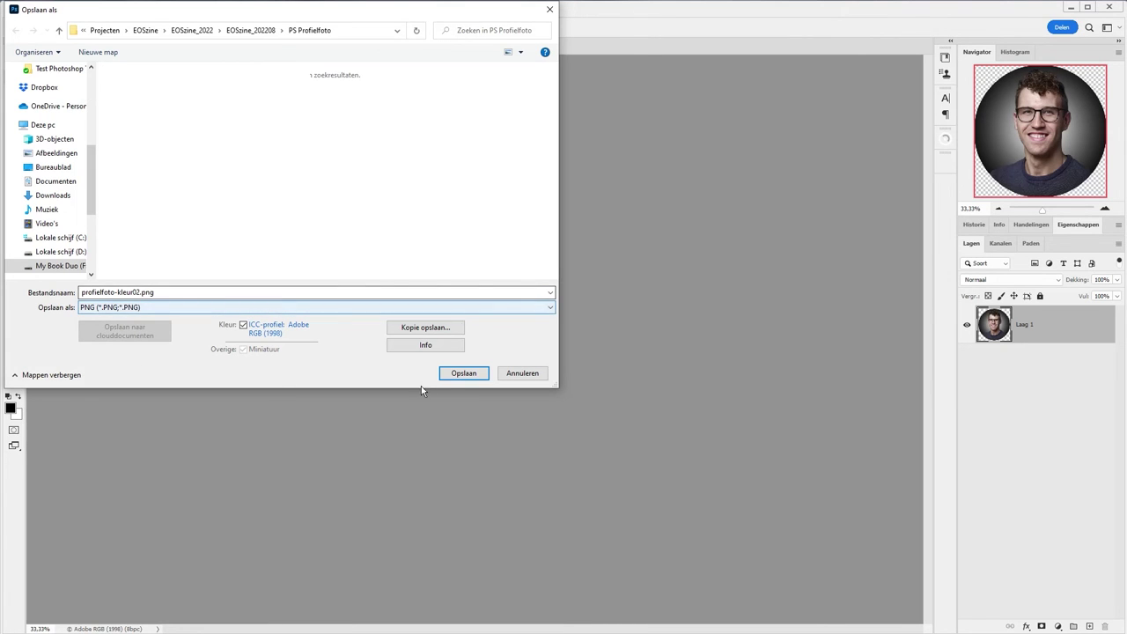
{"action": "left_click", "coordinate": [456, 373]}
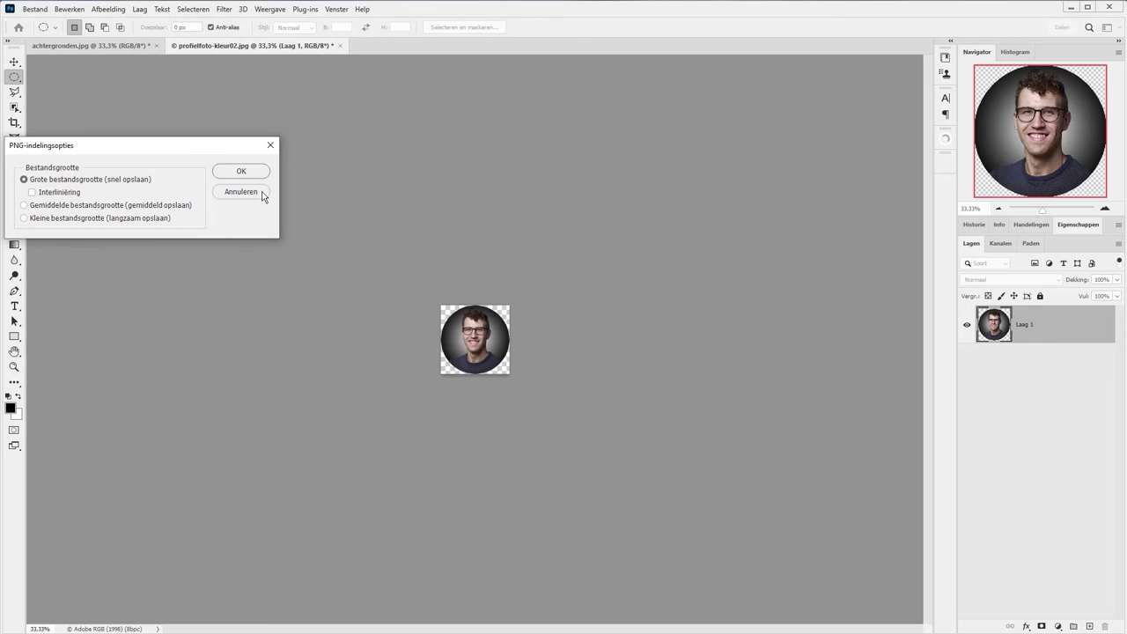
{"action": "left_click", "coordinate": [251, 174]}
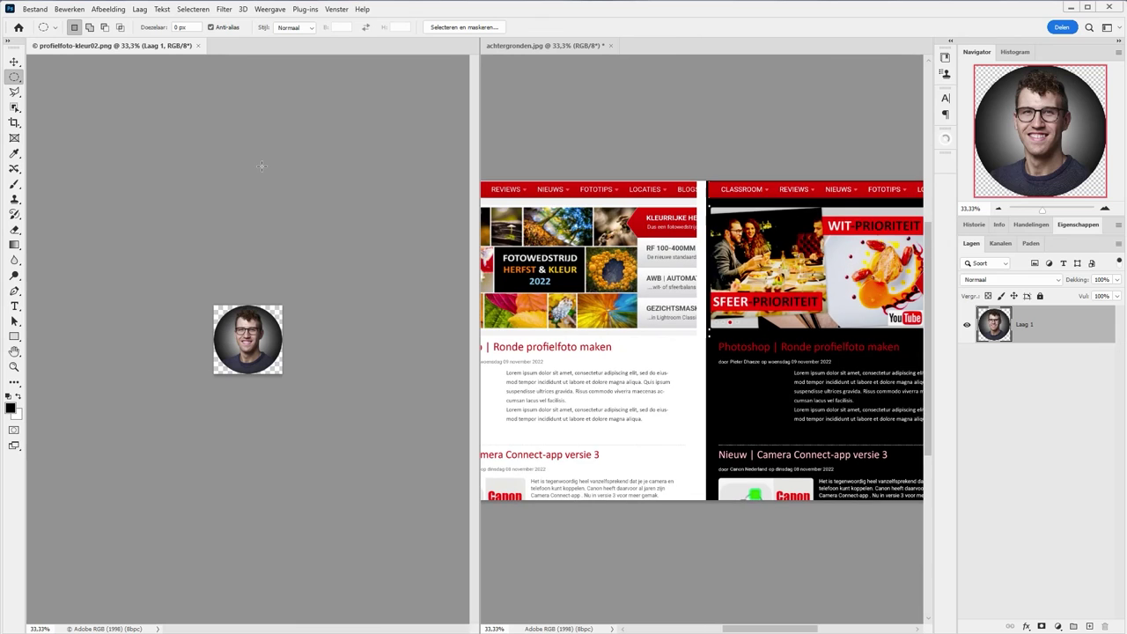
Bring the achtergronden.jpg mockup forward and enlarge its window
{"action": "left_click", "coordinate": [518, 380]}
{"action": "scroll", "coordinate": [516, 378], "scroll_direction": "left", "scroll_amount": 2}
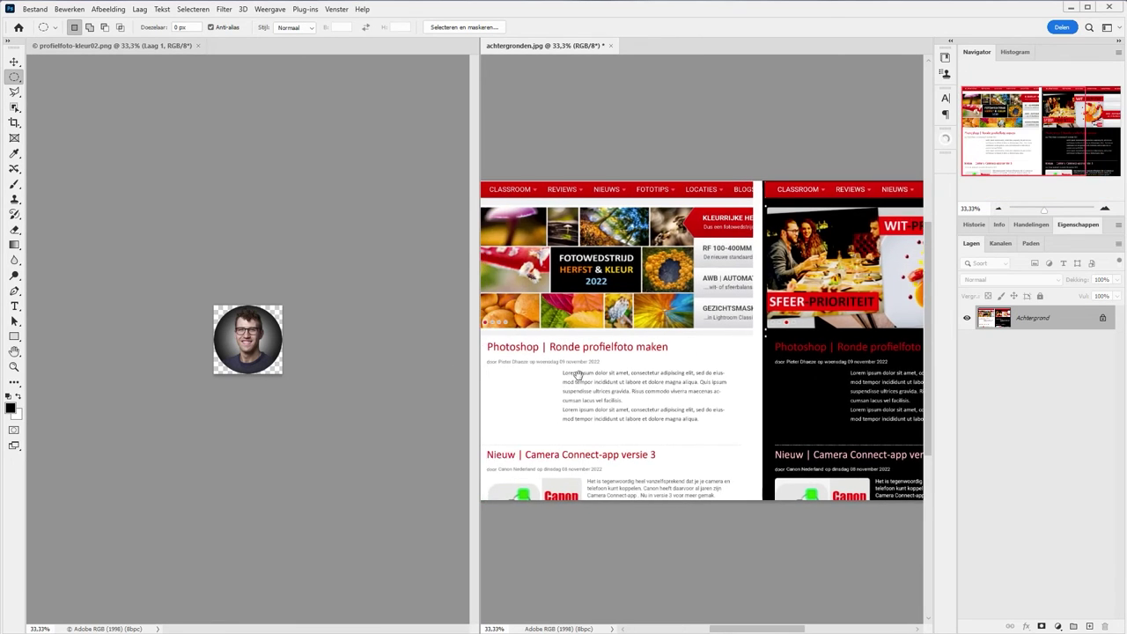
{"action": "scroll", "coordinate": [516, 379], "scroll_direction": "left", "scroll_amount": 2}
{"action": "scroll", "coordinate": [516, 378], "scroll_direction": "left", "scroll_amount": 2}
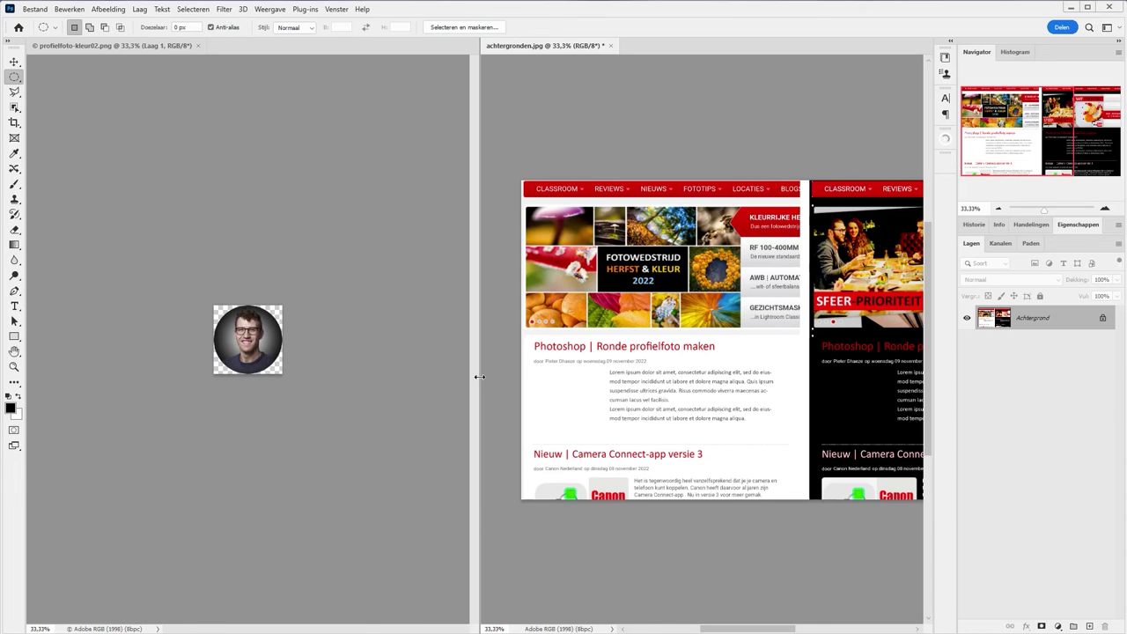
{"action": "left_click_drag", "start_coordinate": [478, 376], "coordinate": [274, 352]}
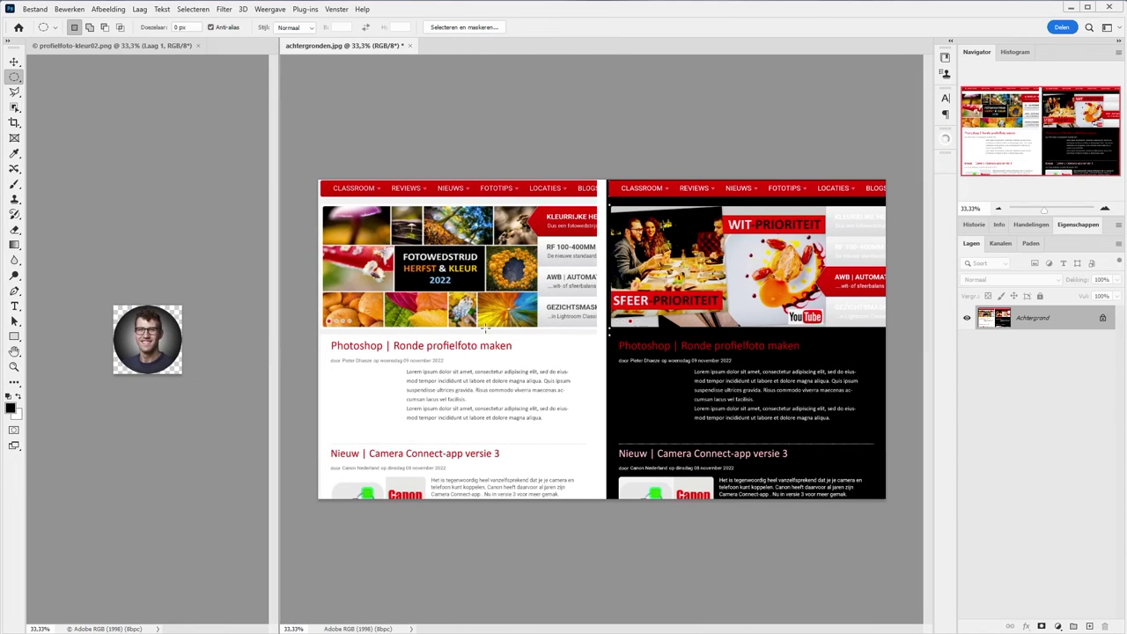
Place the photo beside the white page's article text and a duplicate beside the black page's
{"action": "left_click", "coordinate": [14, 62]}
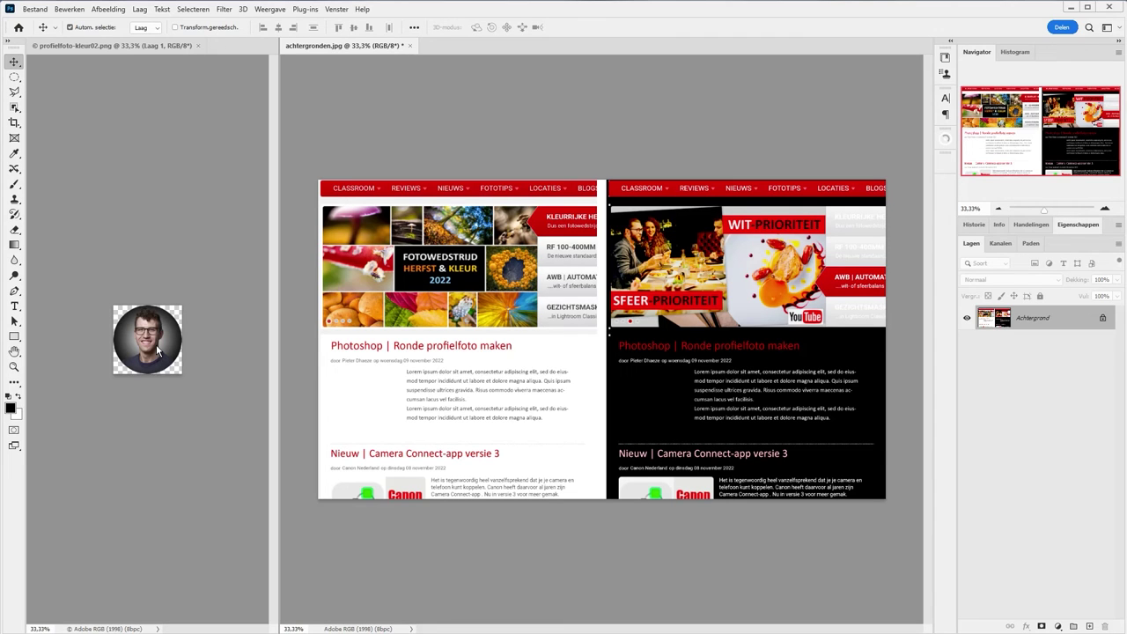
{"action": "left_click_drag", "start_coordinate": [158, 350], "coordinate": [258, 397]}
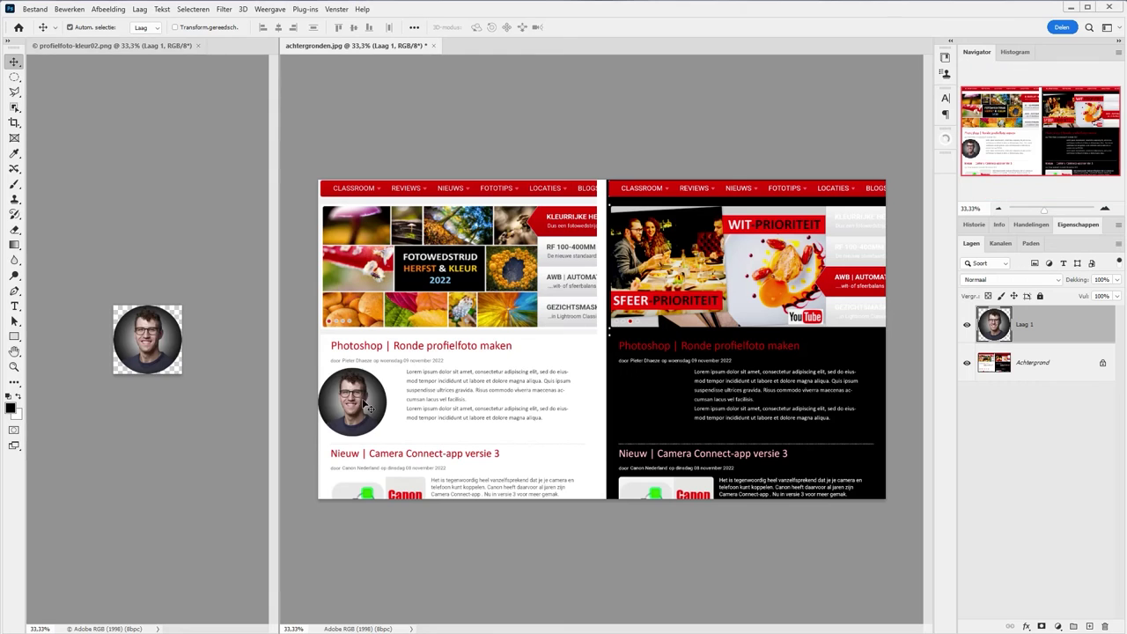
{"action": "left_click_drag", "start_coordinate": [259, 397], "coordinate": [375, 403]}
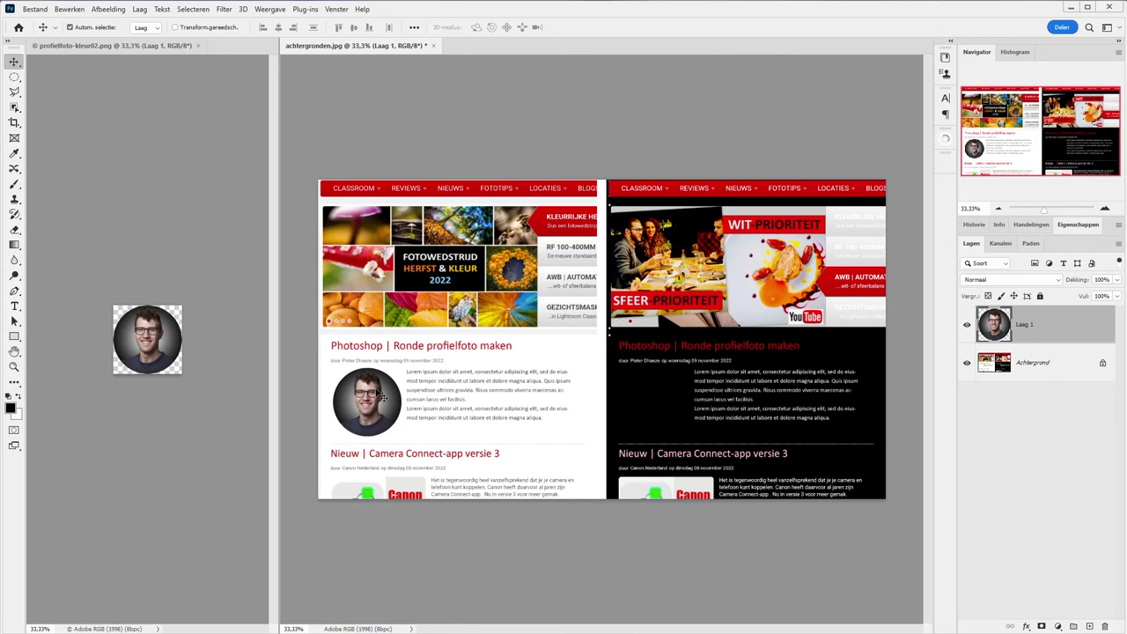
{"action": "left_click_drag", "start_coordinate": [370, 409], "coordinate": [430, 280]}
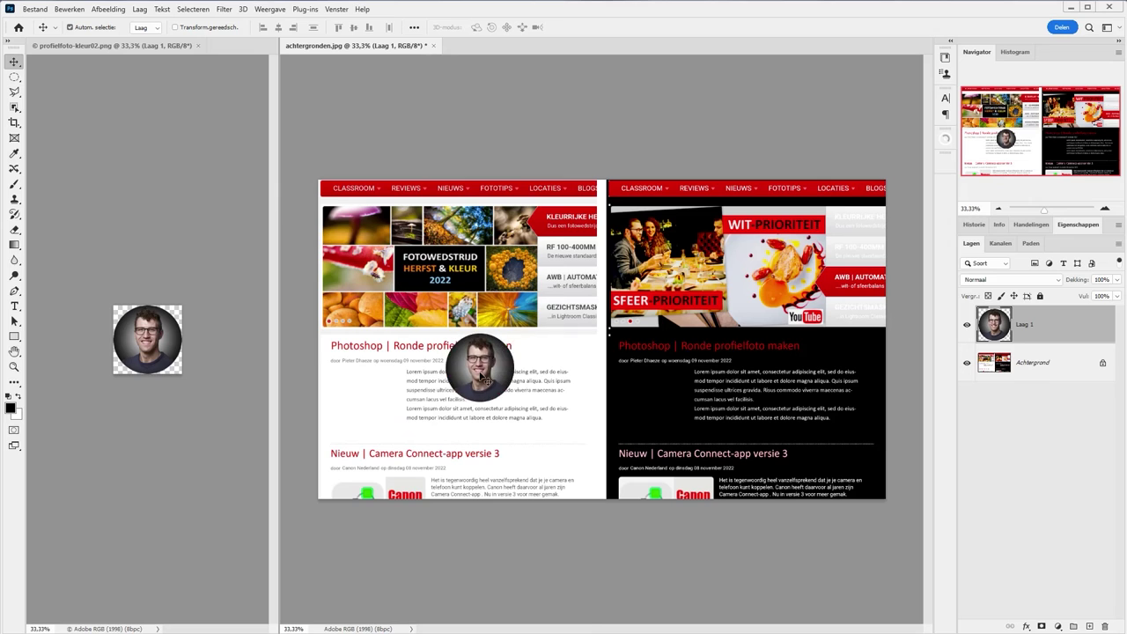
{"action": "mouse_move", "coordinate": [429, 280]}
{"action": "left_mouse_down"}
{"action": "mouse_move", "coordinate": [442, 419]}
{"action": "mouse_move", "coordinate": [366, 415]}
{"action": "left_mouse_up"}
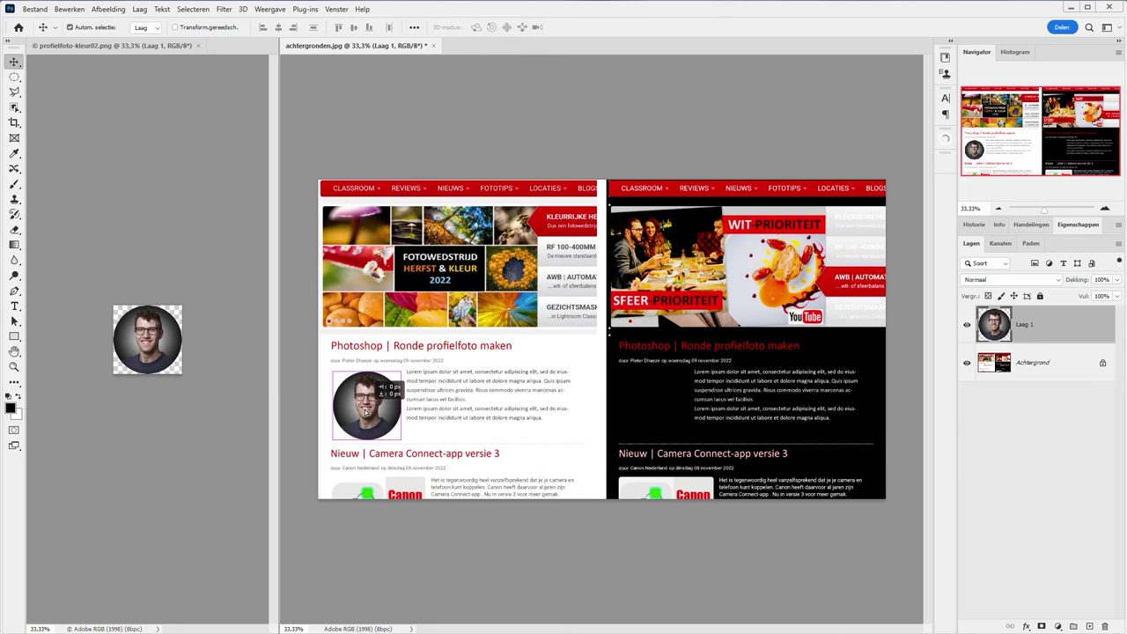
{"action": "left_click_drag", "start_coordinate": [366, 416], "coordinate": [653, 416]}
{"action": "key", "text": "ctrl+j"}
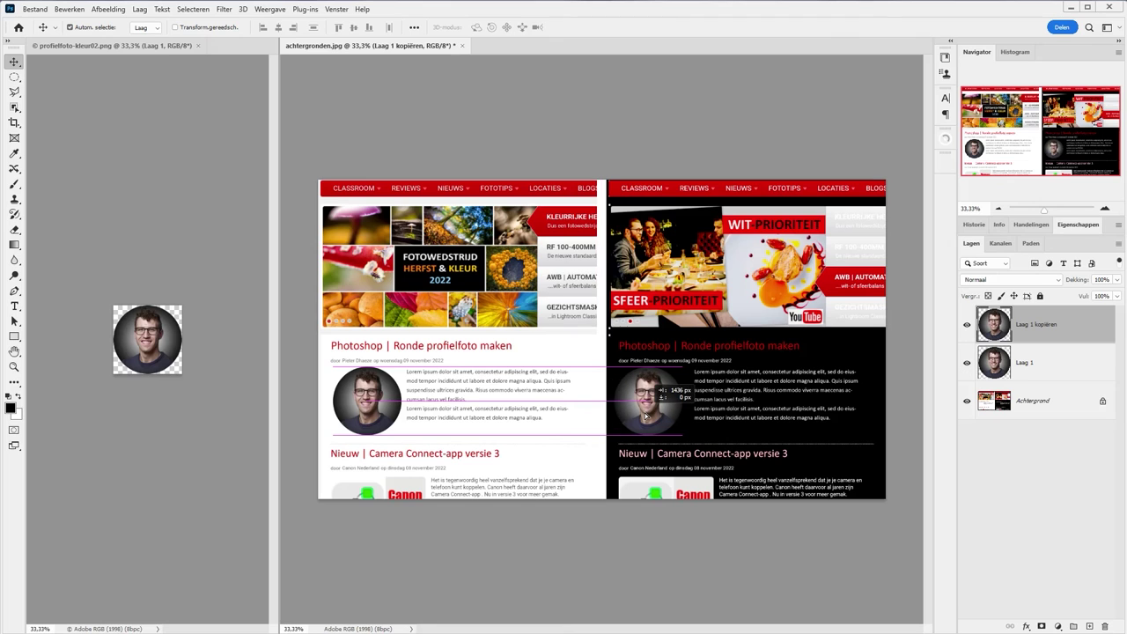
{"action": "mouse_move", "coordinate": [669, 410]}
{"action": "left_mouse_down"}
{"action": "mouse_move", "coordinate": [706, 310]}
{"action": "mouse_move", "coordinate": [661, 407]}
{"action": "left_mouse_up"}
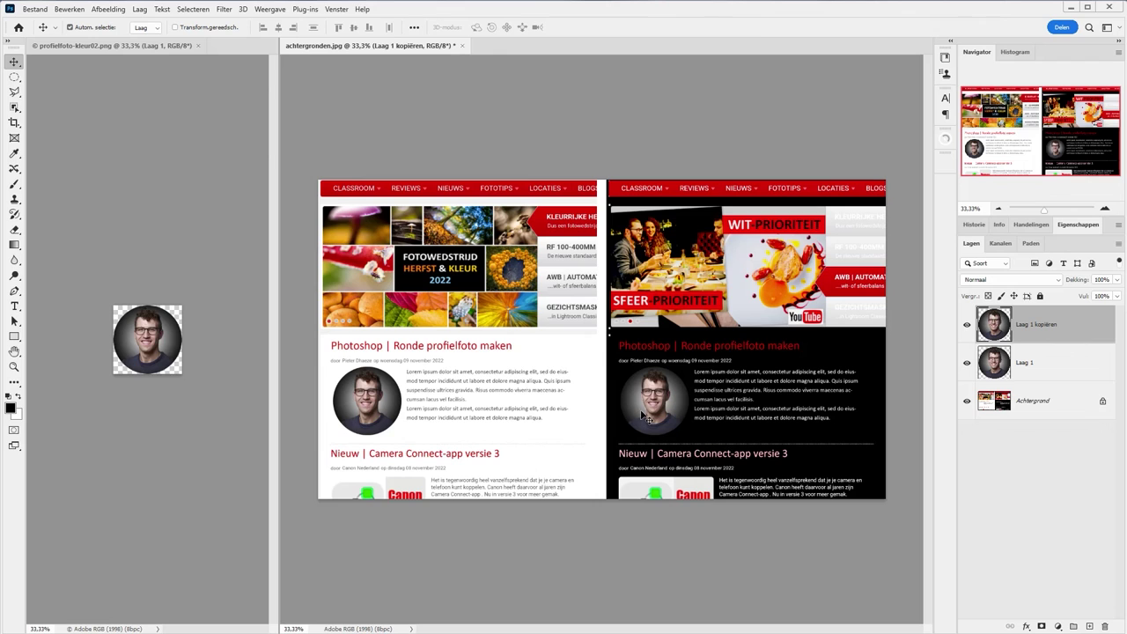
Bring profielfoto-kleur02.png forward and zoom in to 100%
{"action": "left_click", "coordinate": [196, 272]}
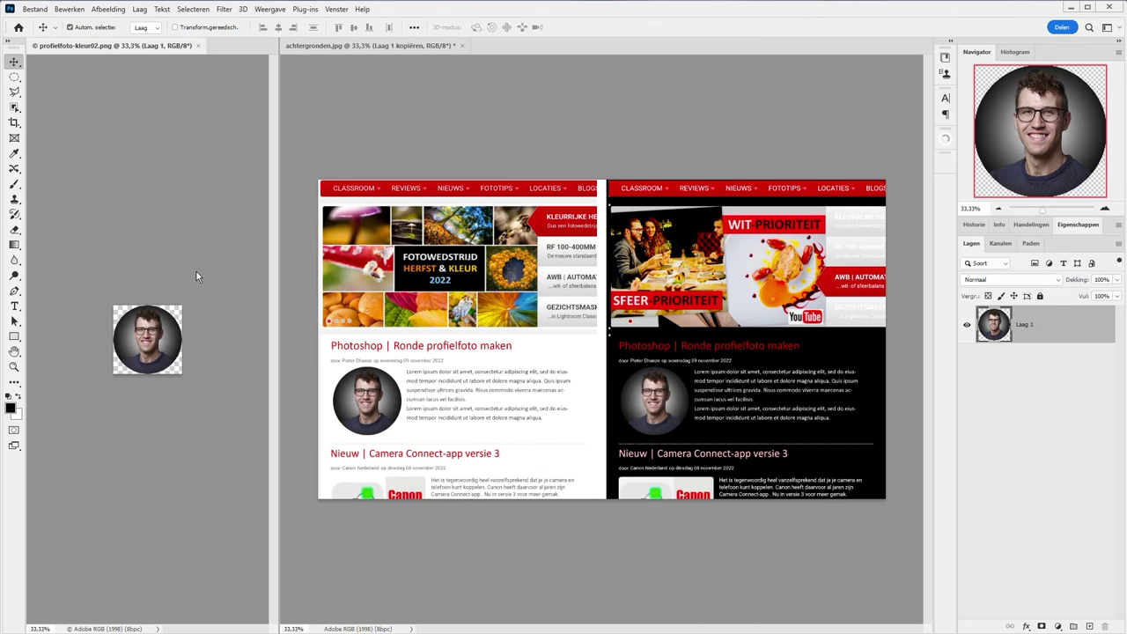
{"action": "key", "text": "ctrl+plus"}
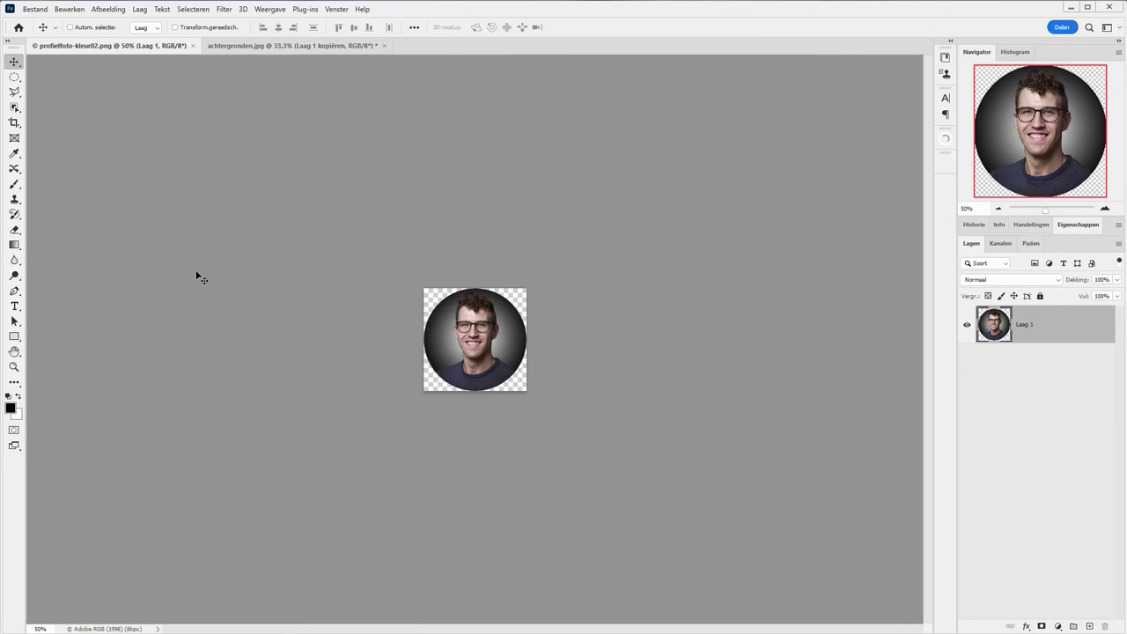
{"action": "key", "text": "ctrl+plus"}
{"action": "key", "text": "ctrl+plus"}
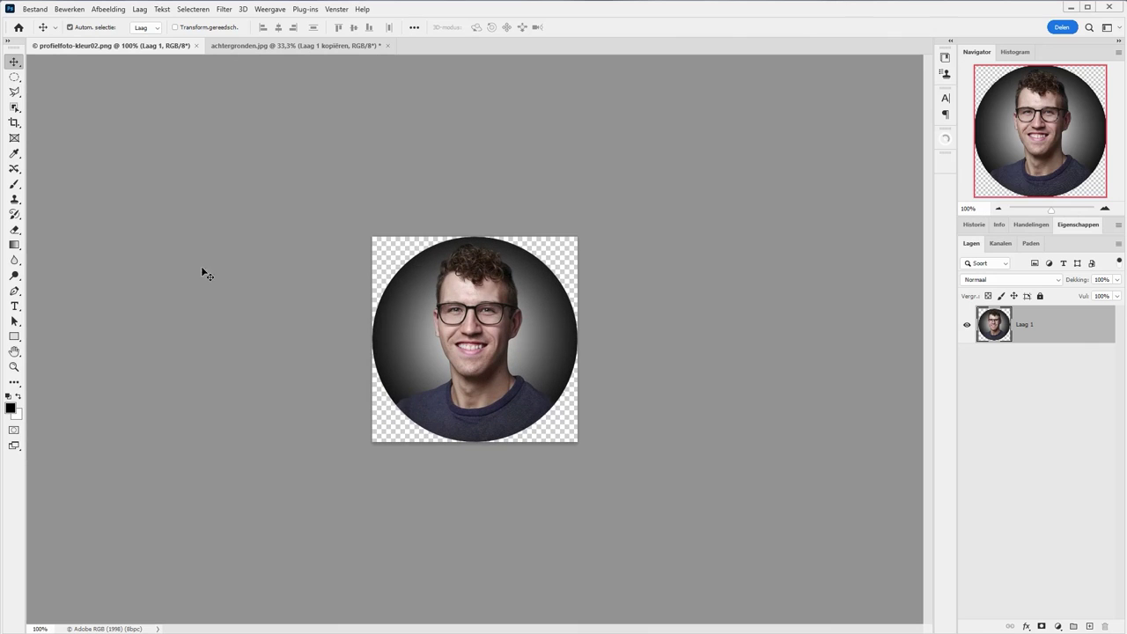